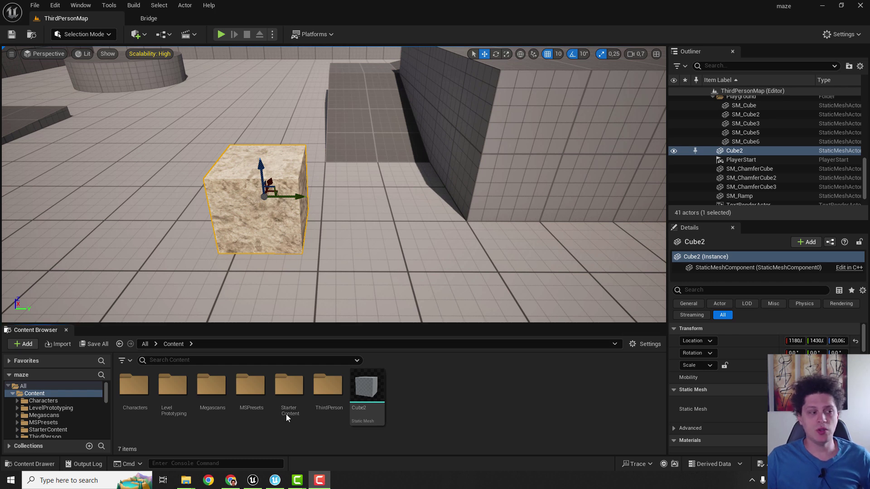
Step: Locate the Cube2 actor's mesh asset in the maze project's Content Browser
left_click(283, 247)
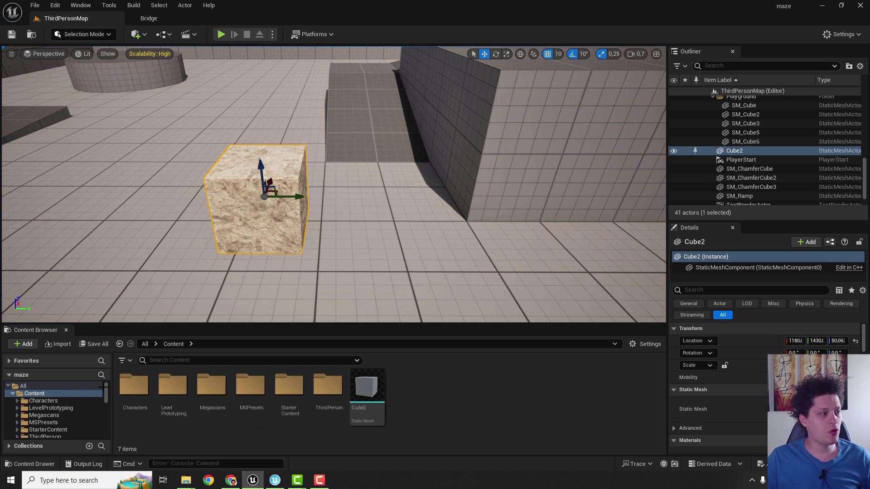
left_click(275, 481)
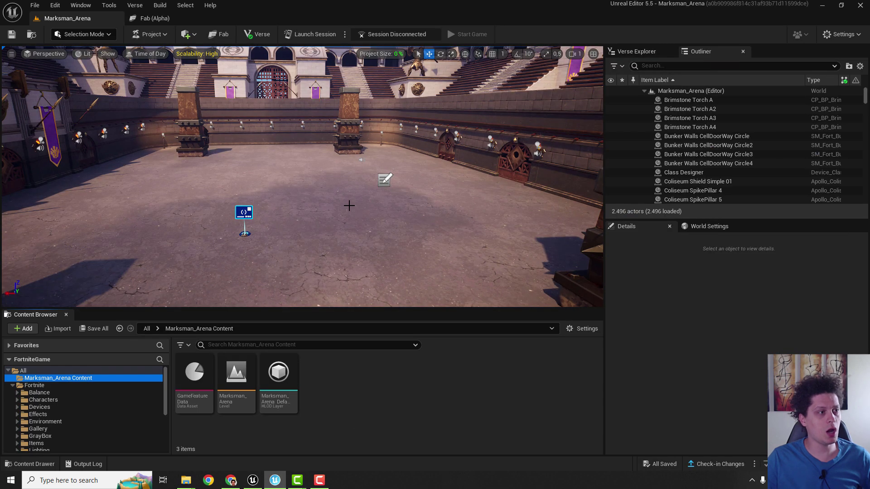
left_click(253, 480)
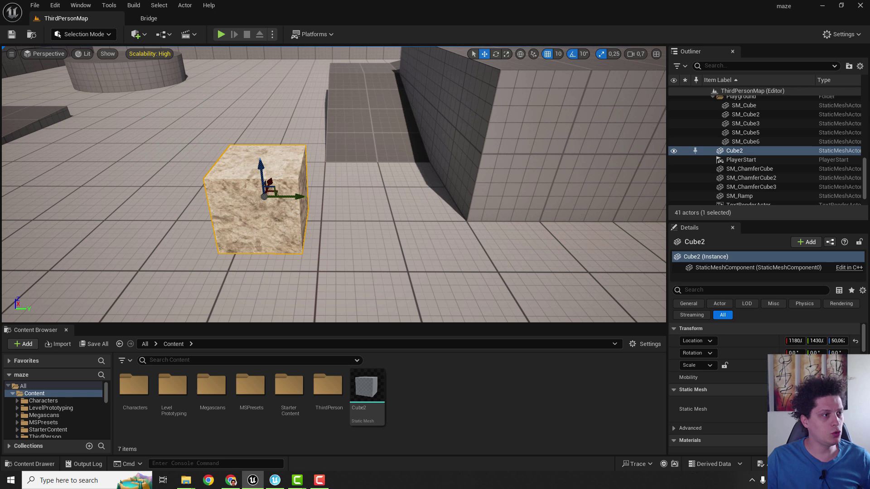
right_click(272, 172)
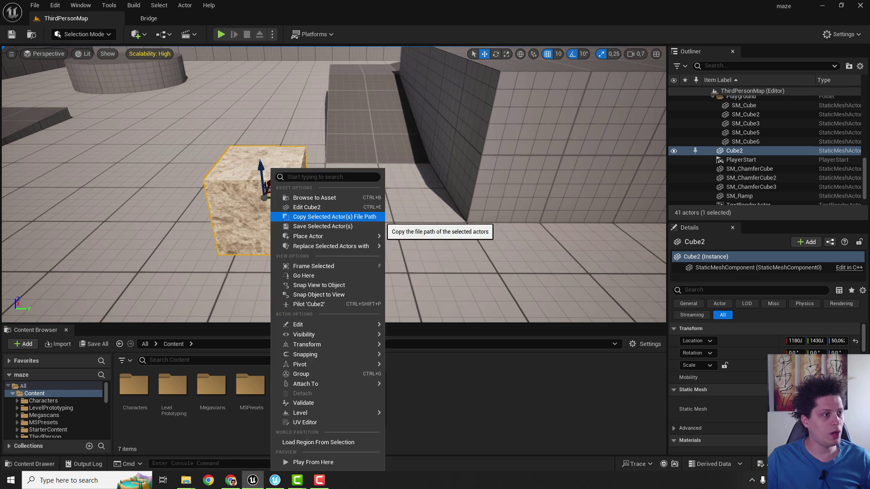
left_click(308, 198)
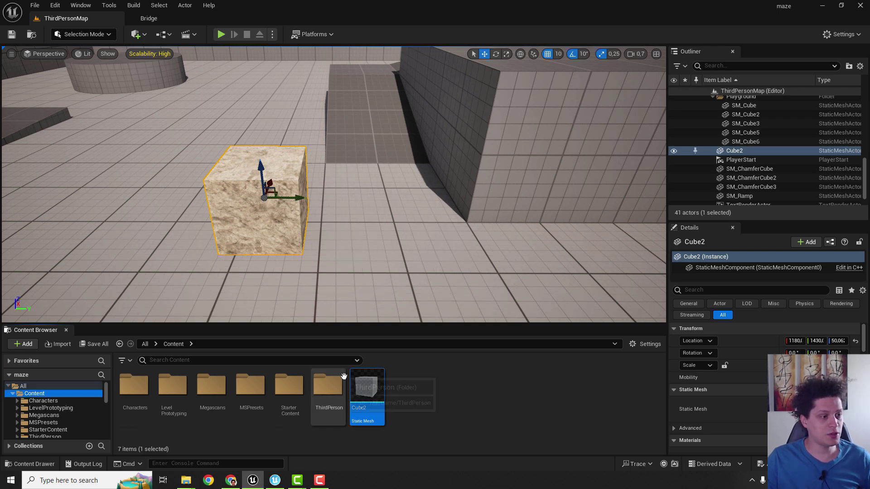
Step: Start migrating the Cube2 mesh asset and accept the Asset Report
right_click(366, 389)
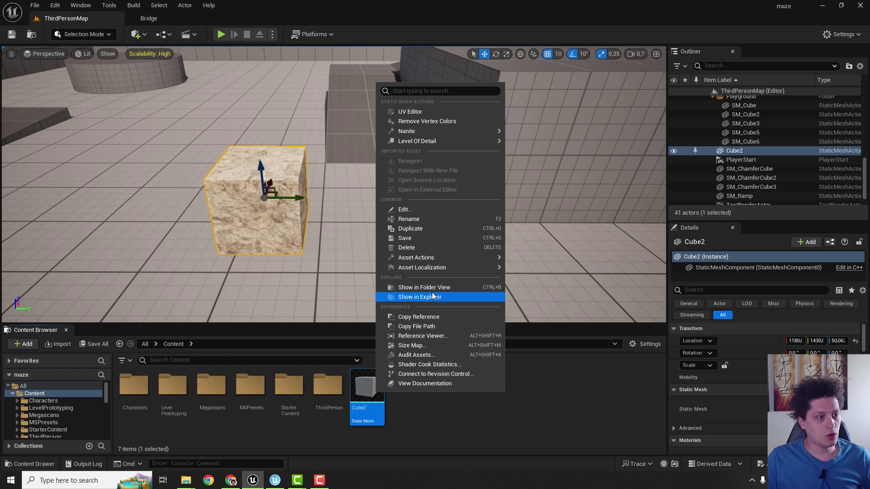
mouse_move(424, 258)
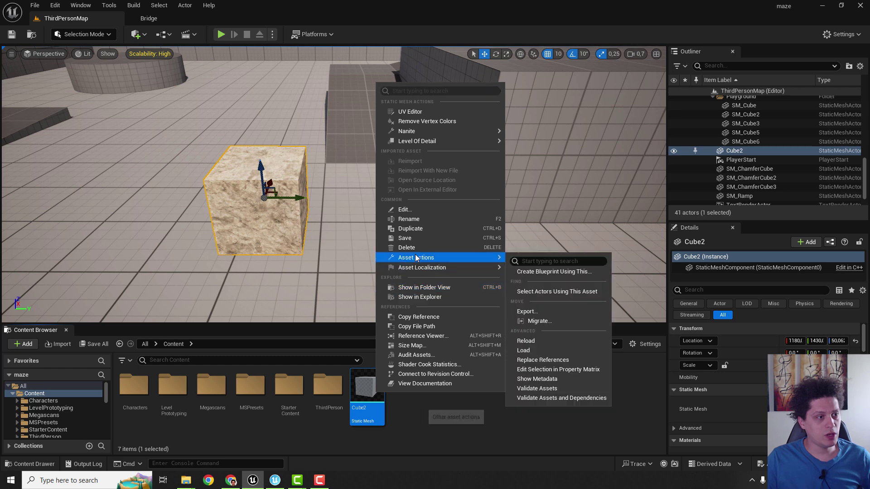
left_click(545, 322)
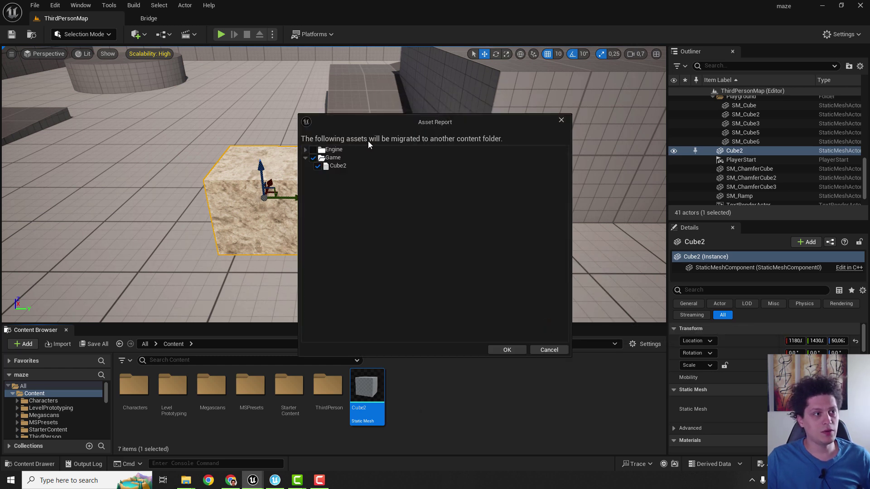
left_click(517, 350)
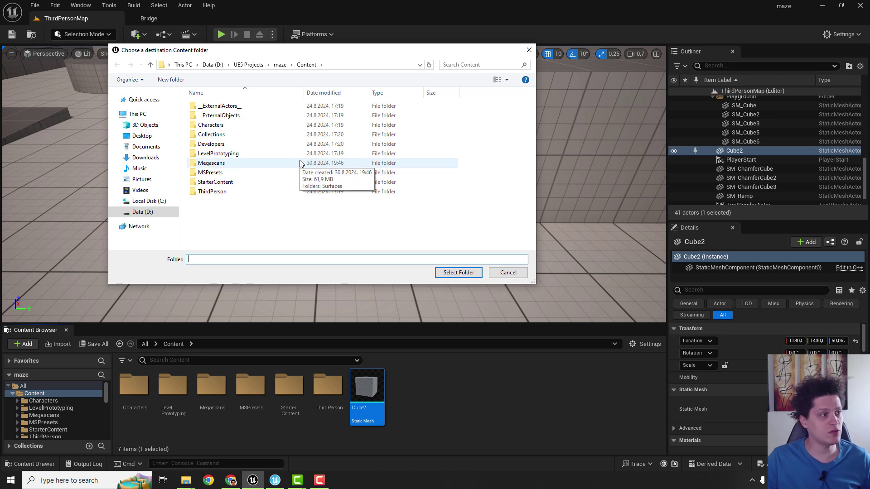
Step: Show UEFN's Marksman_Arena Content folder in File Explorer
left_click(274, 481)
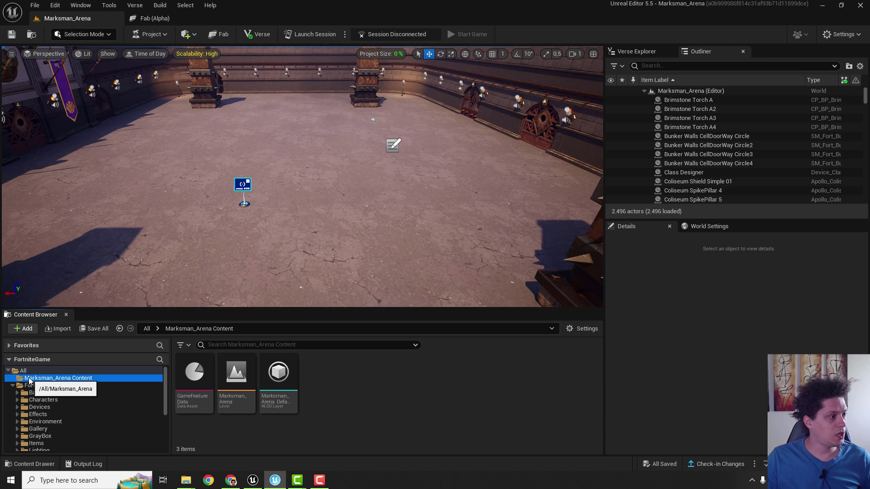
mouse_move(42, 383)
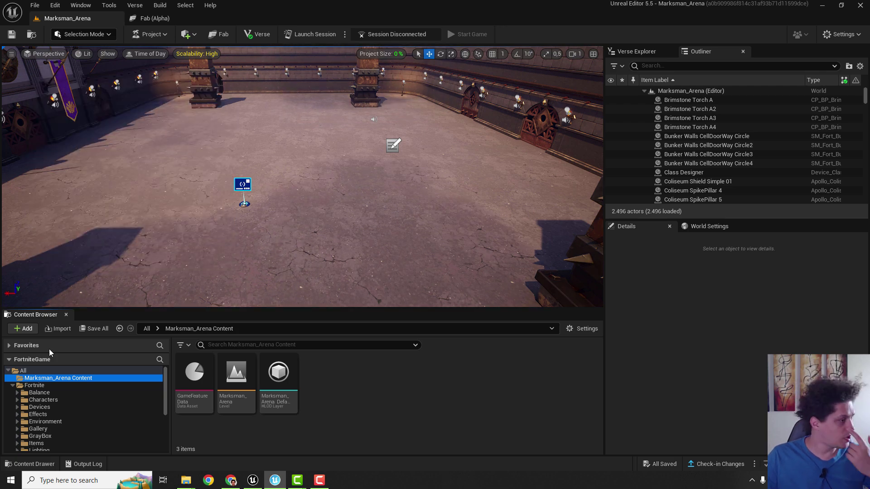
right_click(42, 381)
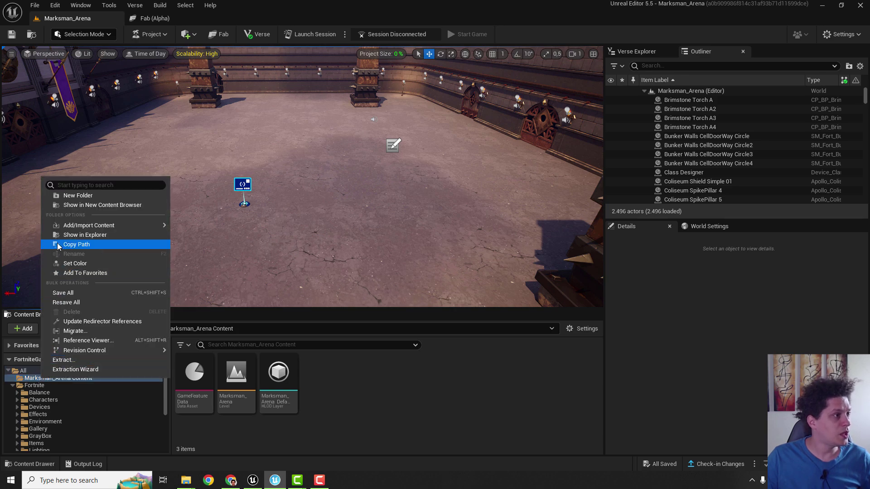
left_click(75, 235)
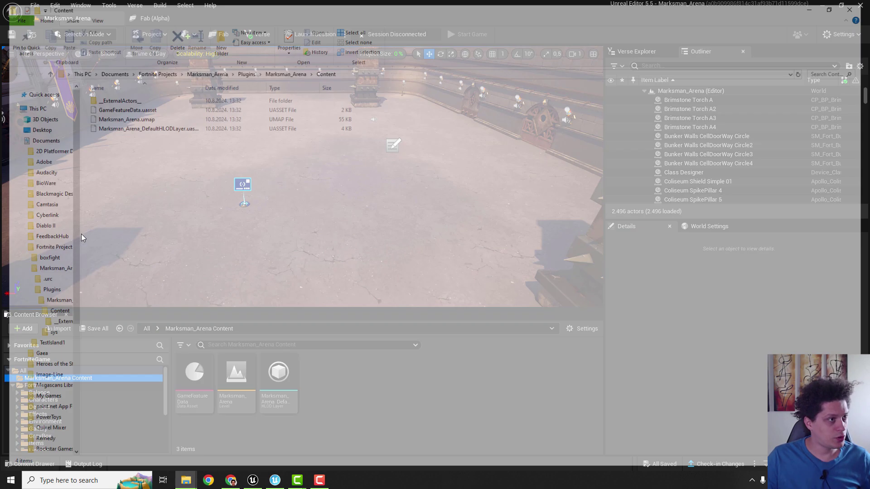
right_click(329, 74)
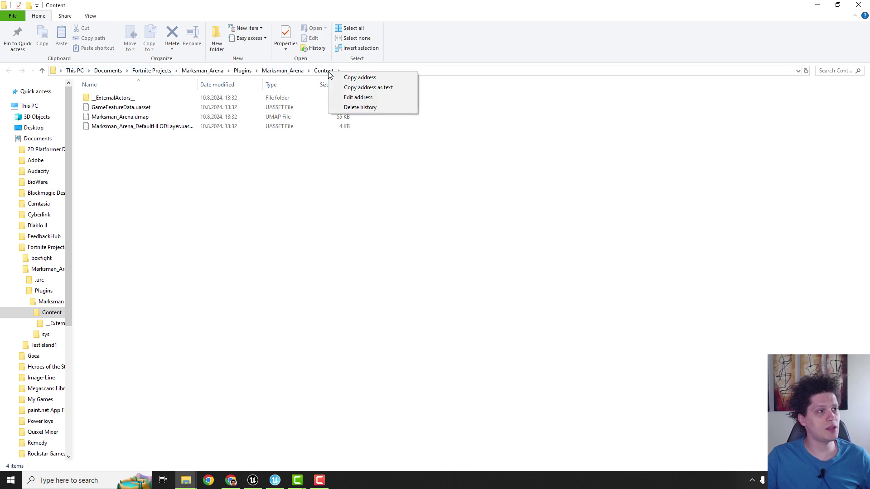
left_click(380, 89)
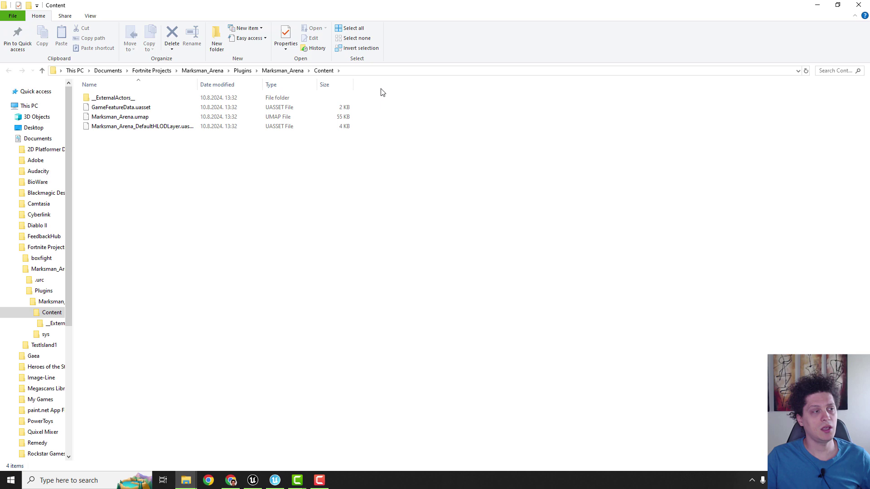
right_click(312, 71)
left_click(352, 87)
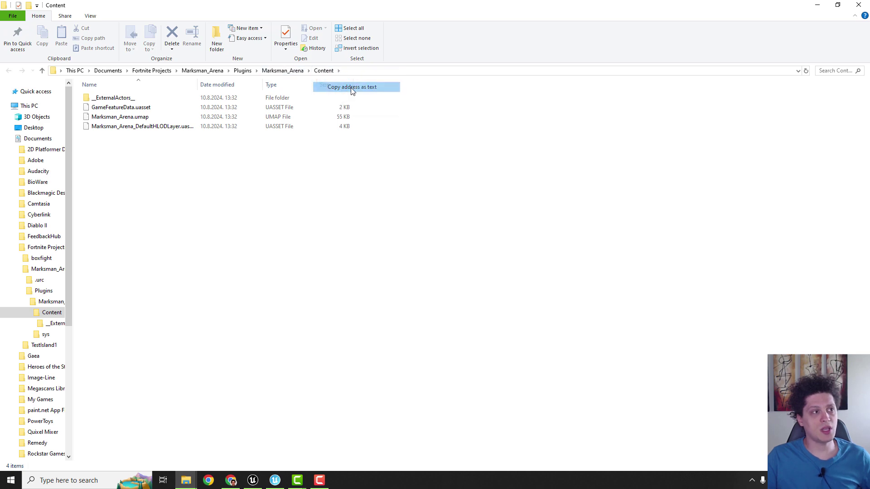
Step: Paste the Marksman_Arena Content path into the migration destination picker's address bar
left_click(863, 5)
left_click(252, 481)
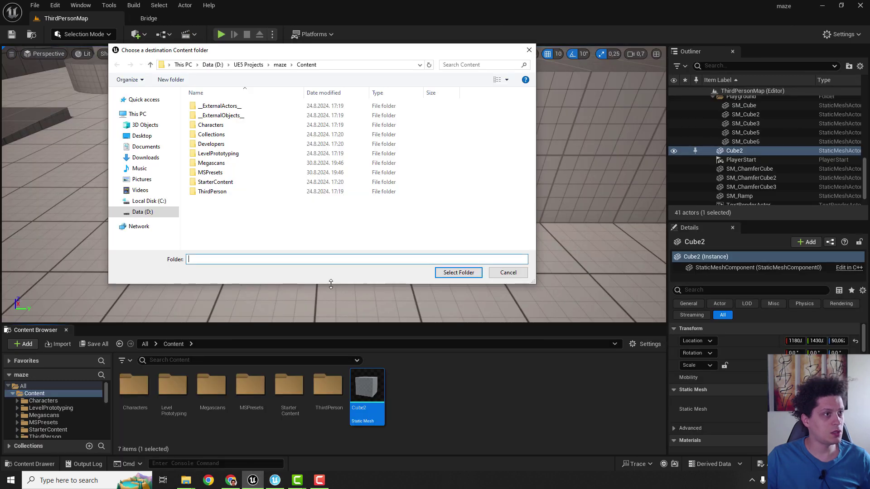
left_click(340, 64)
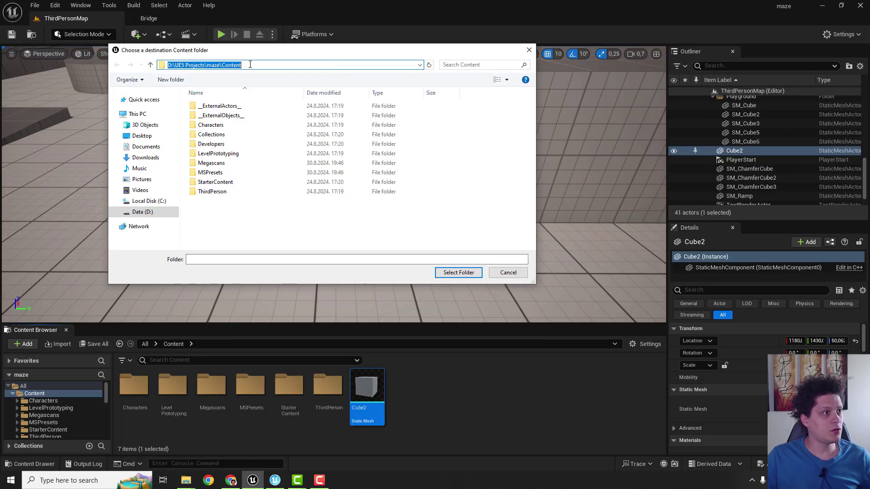
key("ctrl+v")
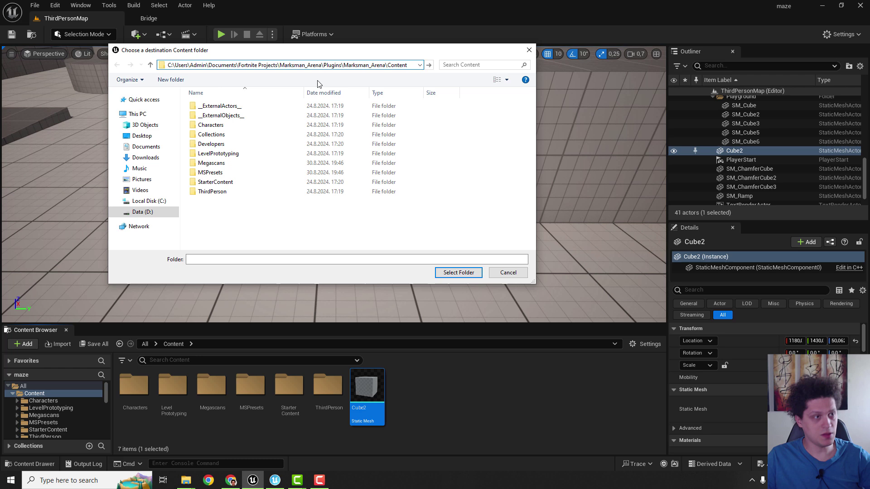
key("Return")
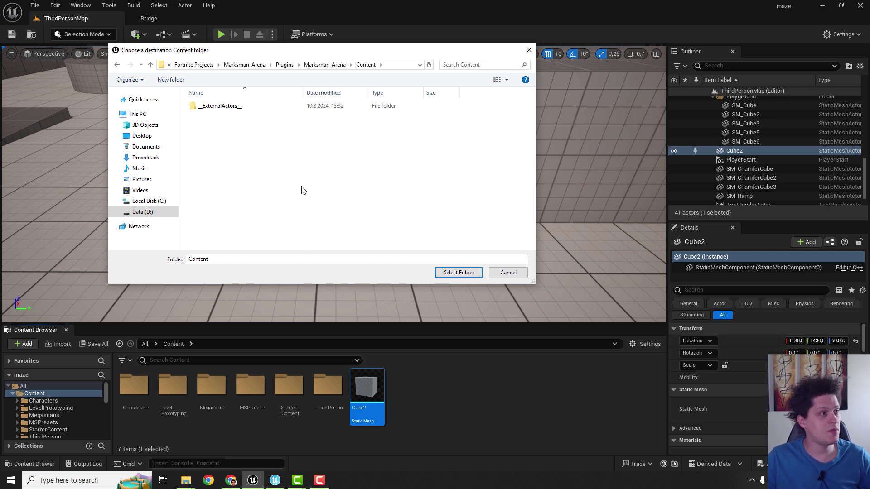
Step: Migrate Cube2 into Marksman_Arena Content, then select Cube2 in UEFN's Content Browser
left_click(458, 272)
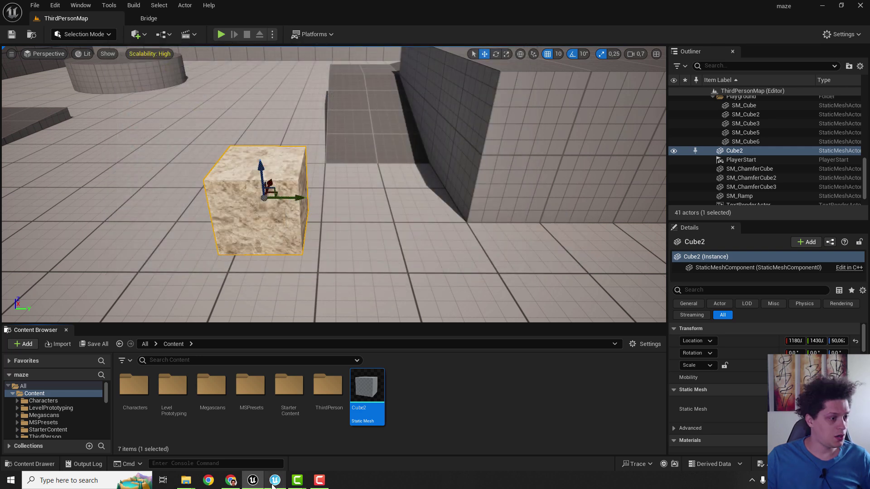
mouse_move(279, 484)
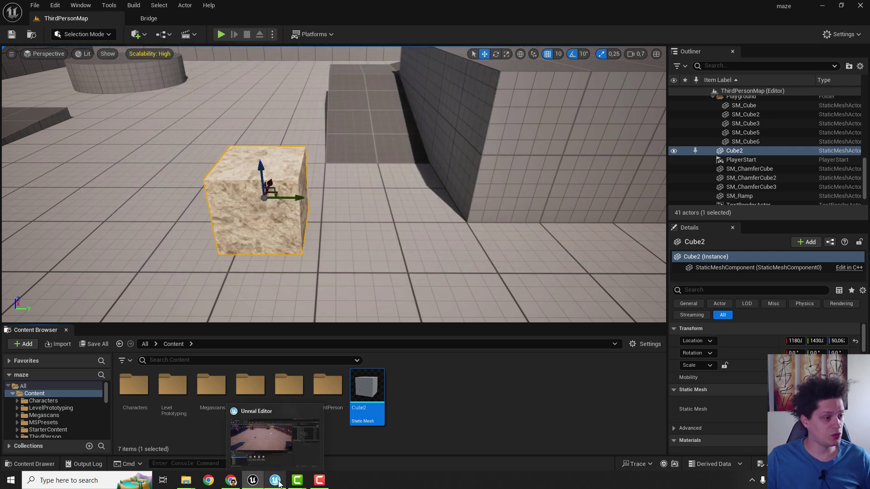
left_click(269, 431)
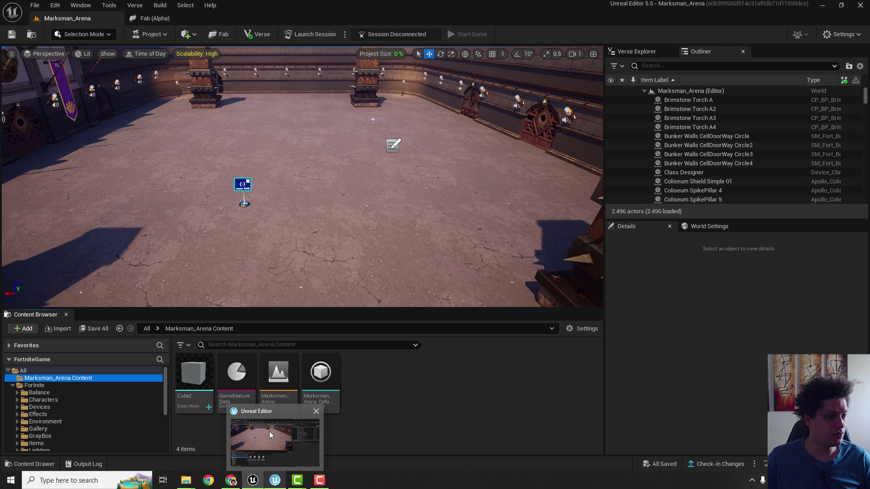
left_click(189, 383)
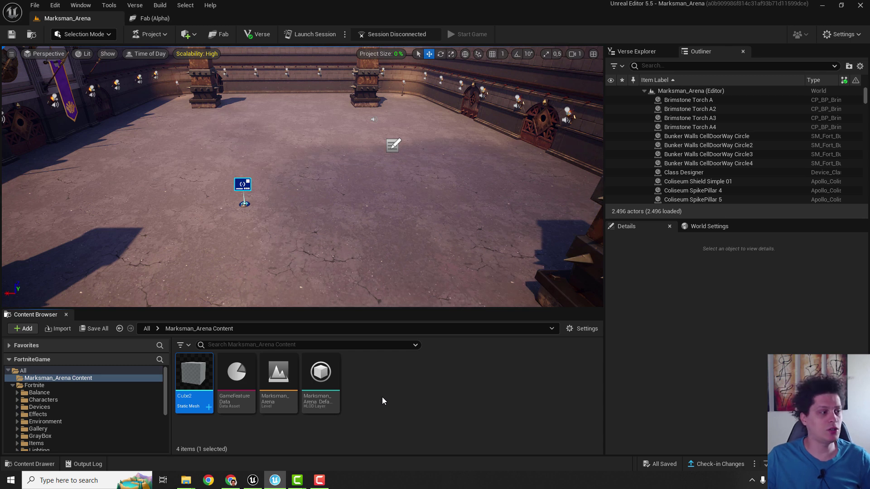
Step: Test-place Cube2 on the arena floor, then delete it
left_click_drag(194, 374, 290, 245)
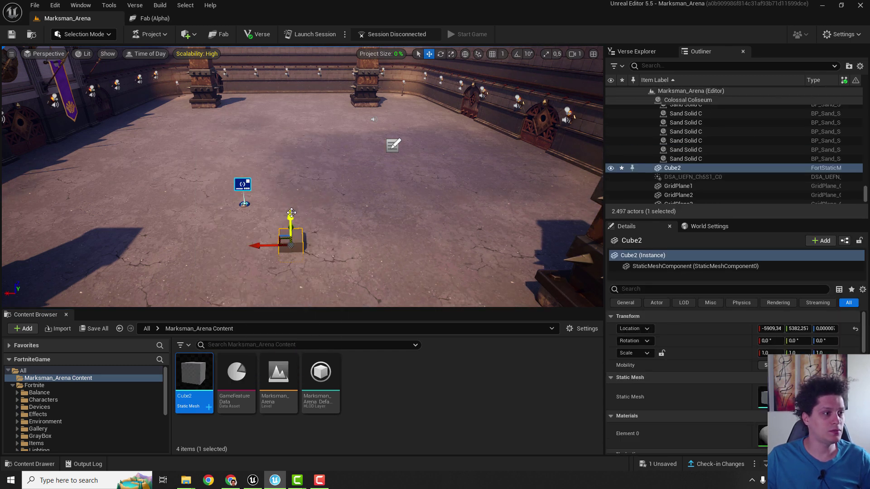
left_click_drag(194, 374, 347, 177)
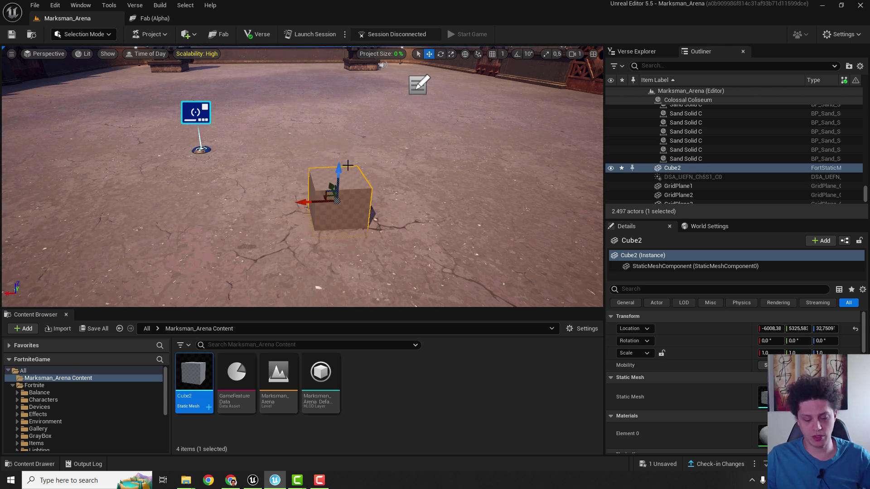
key("Delete")
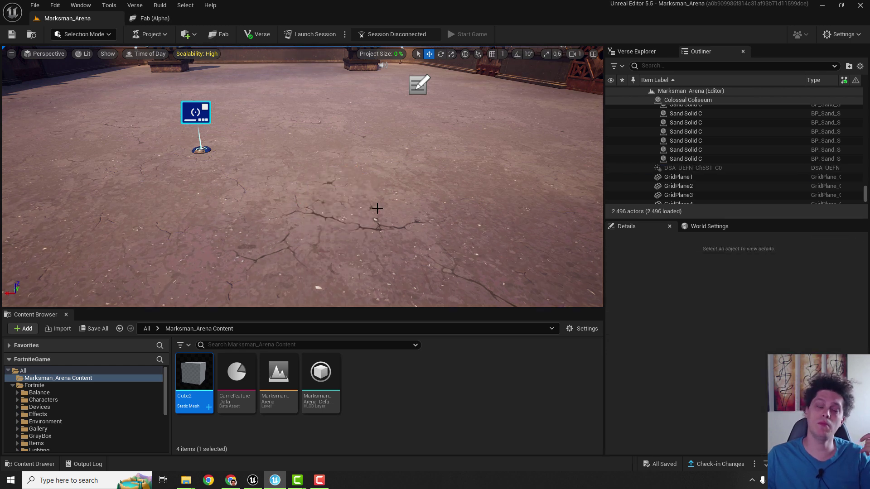
Step: Find Cube2's M_Ground_Gravel material in the maze project's assets
left_click(253, 481)
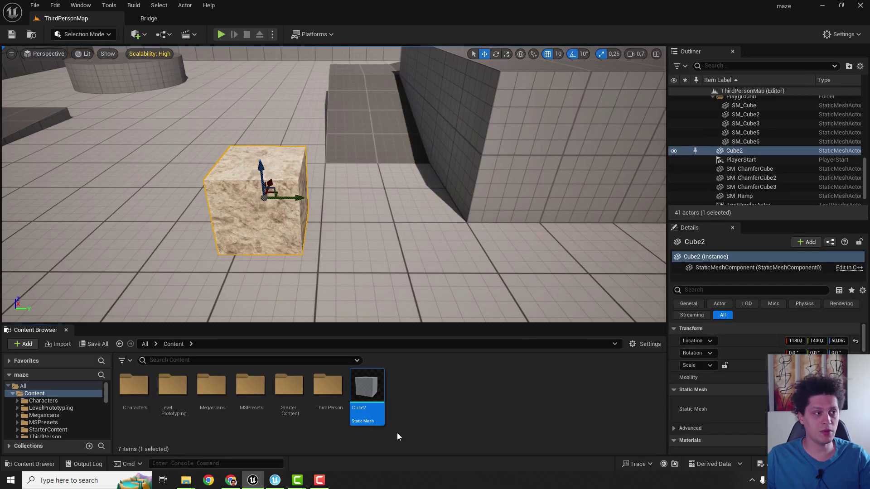
left_click(406, 376)
left_click(380, 397)
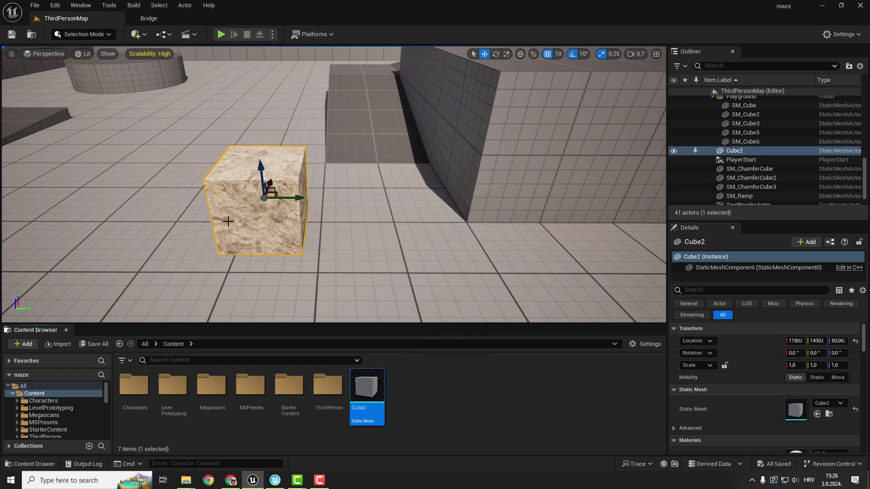
scroll(781, 360, "down", 3)
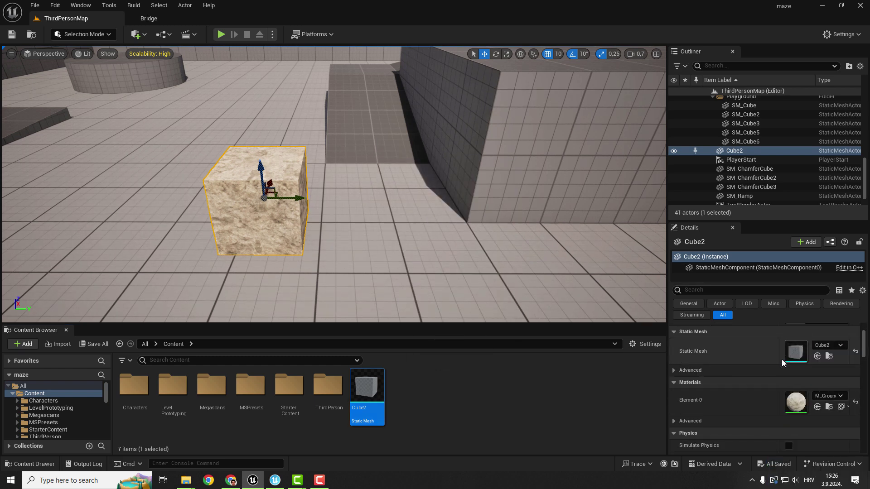
left_click(830, 409)
Step: Duplicate M_Ground_Gravel as '2' and drag it onto the Content folder
right_click(389, 399)
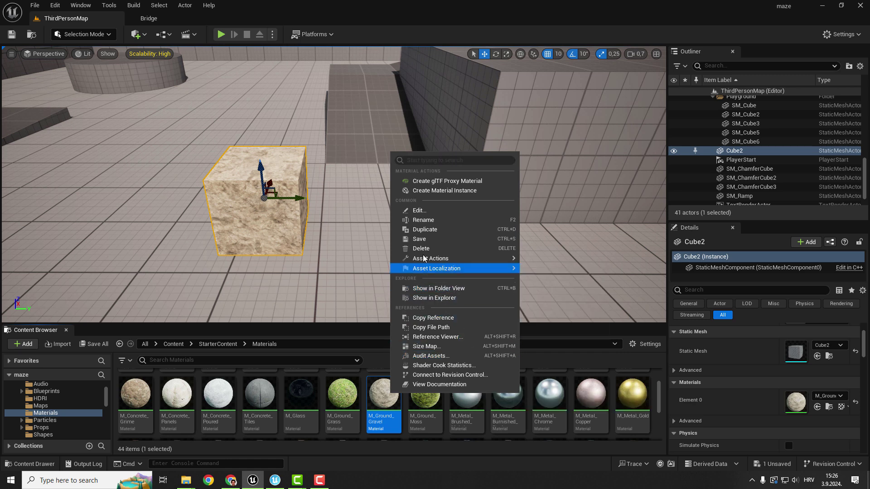
left_click(427, 229)
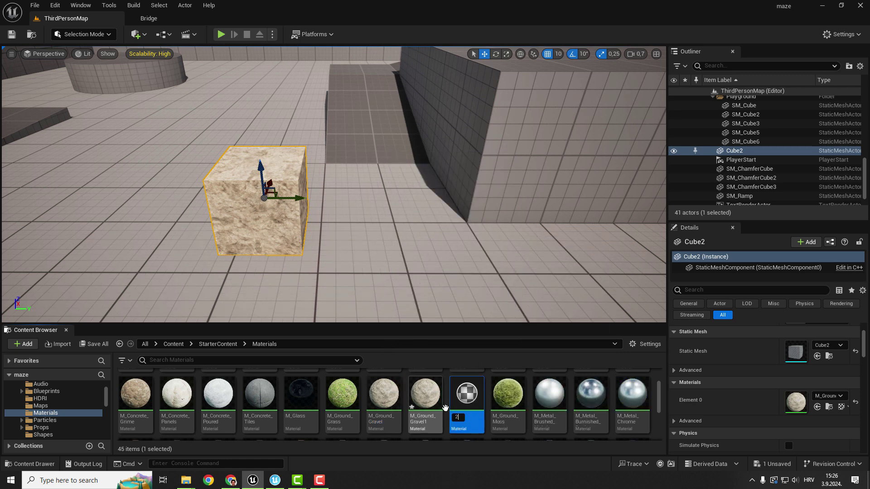
type("2")
key("Return")
left_click_drag(135, 394, 43, 393)
Step: Move material 2 into Content, save it, and migrate it to Marksman_Arena/Content
left_click(69, 412)
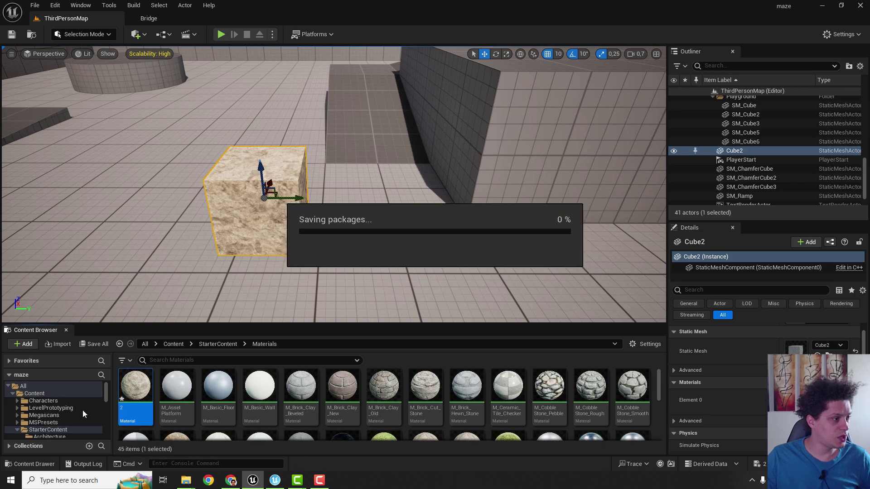
left_click(35, 393)
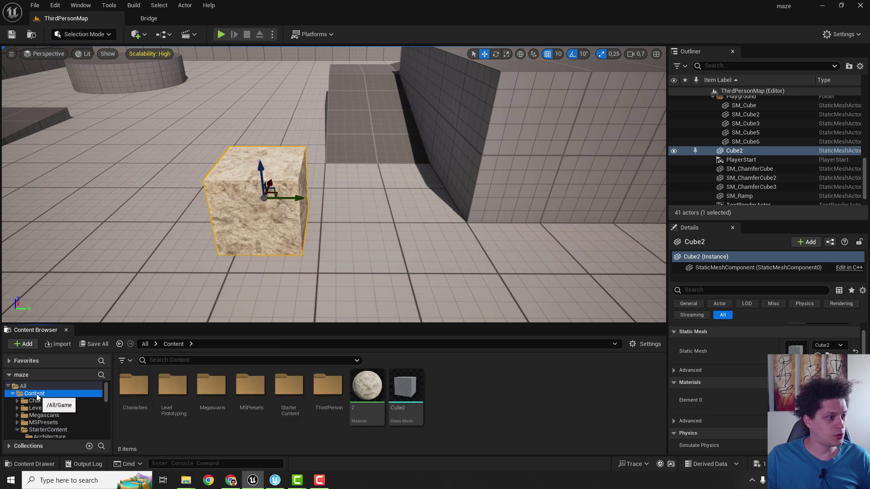
right_click(367, 387)
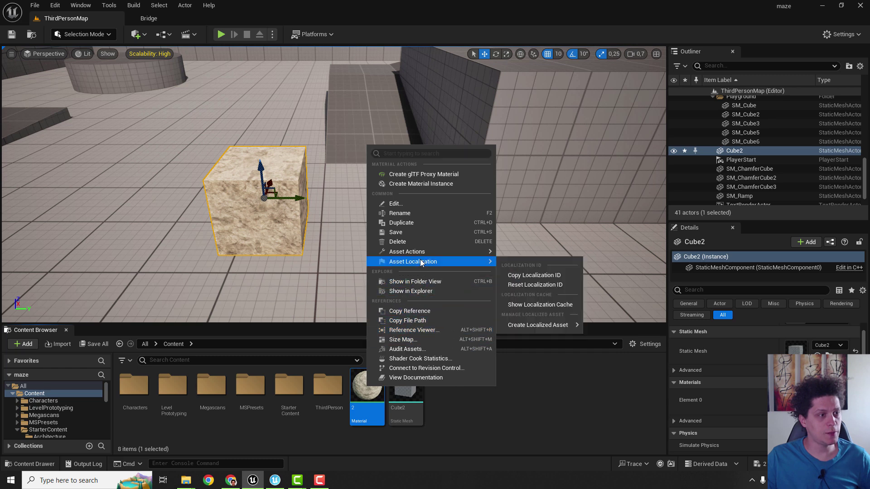
mouse_move(434, 252)
left_click(530, 315)
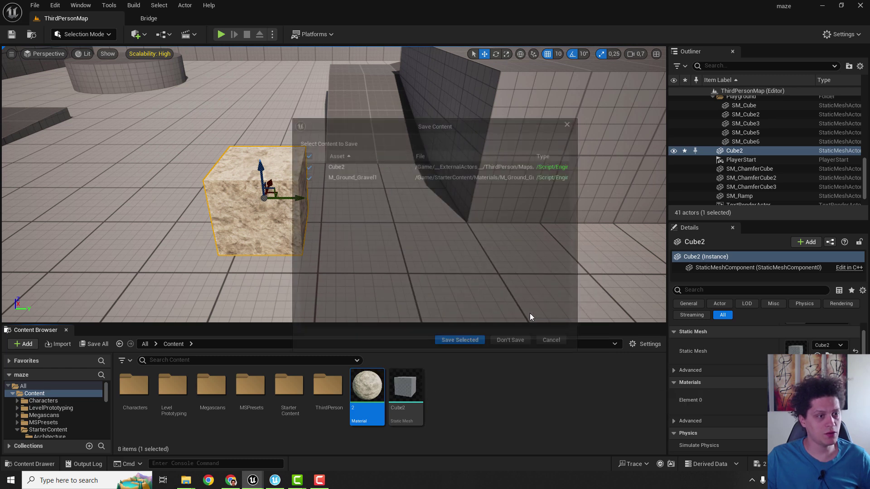
left_click(458, 343)
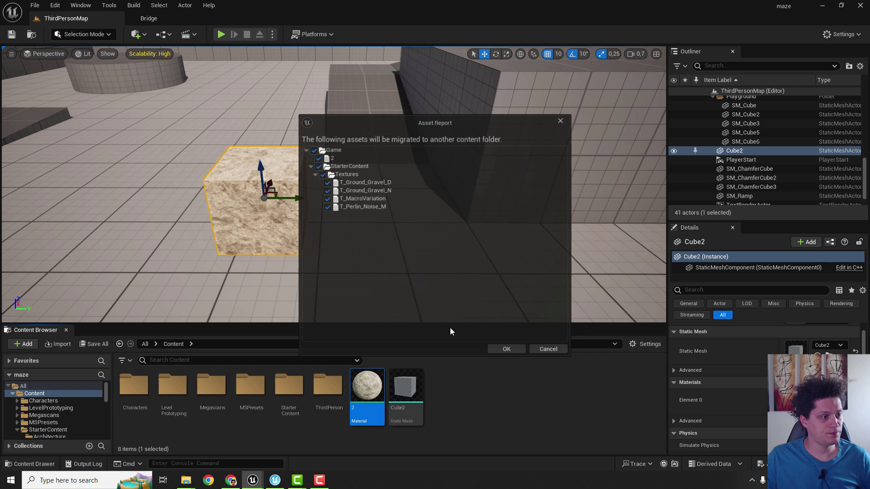
left_click(511, 349)
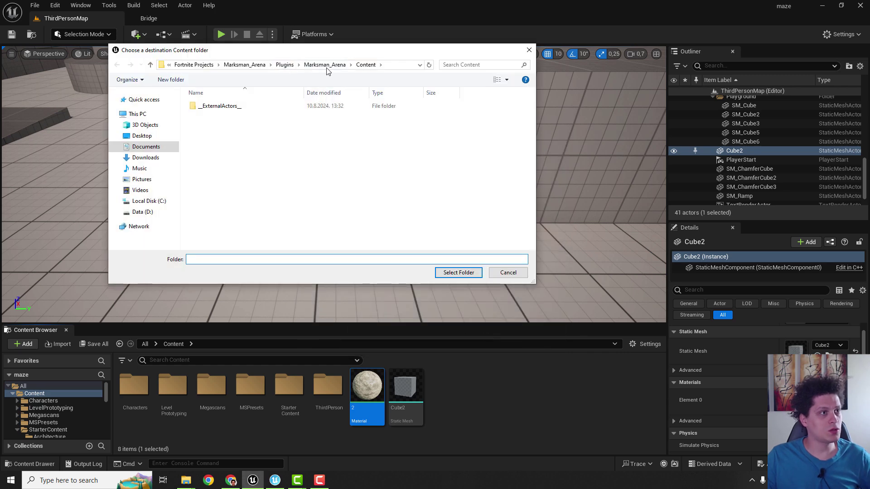
left_click(458, 273)
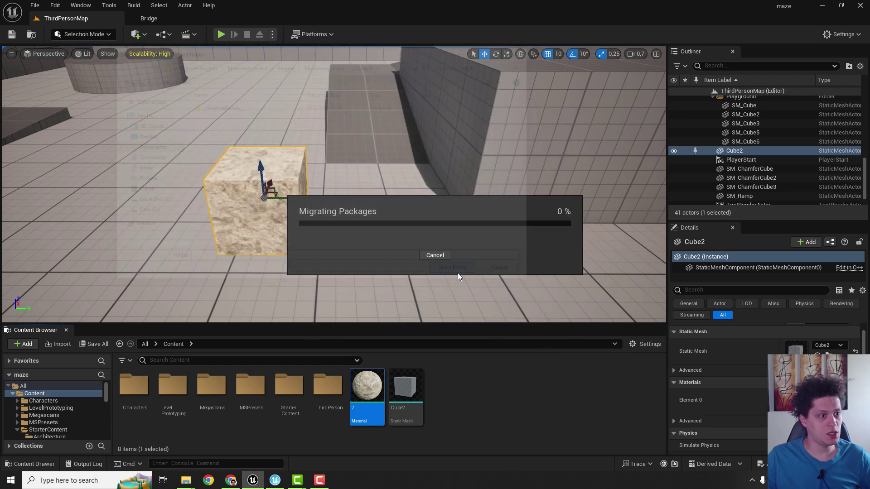
left_click(274, 481)
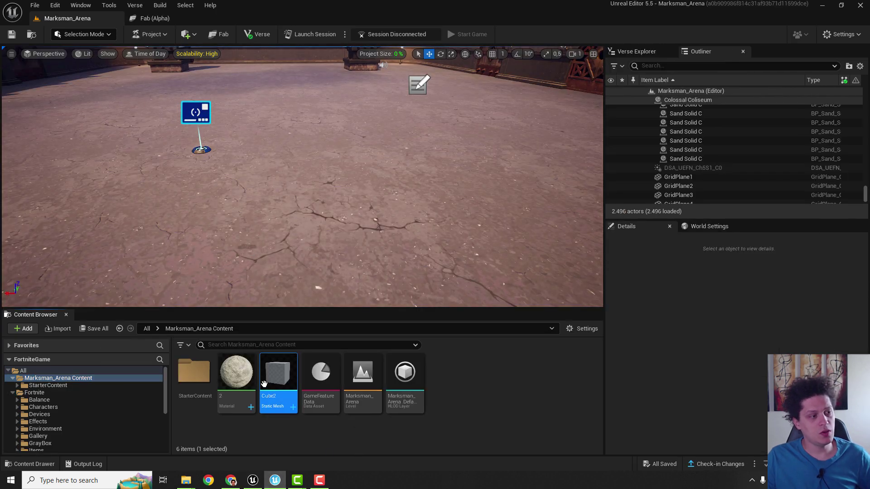
Step: Place Cube2 on the arena floor and apply material 2 to it
left_click(236, 373)
left_click_drag(274, 375, 284, 204)
left_click_drag(227, 363, 258, 211)
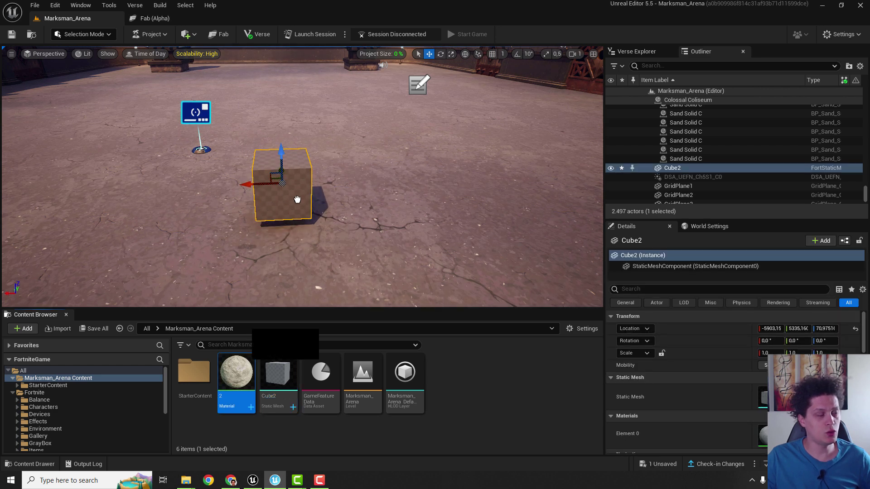
left_click_drag(298, 199, 298, 200)
right_click_drag(398, 213, 380, 234)
Step: Pull the view back over the arena and open context actions on a floor tile
right_click(381, 233)
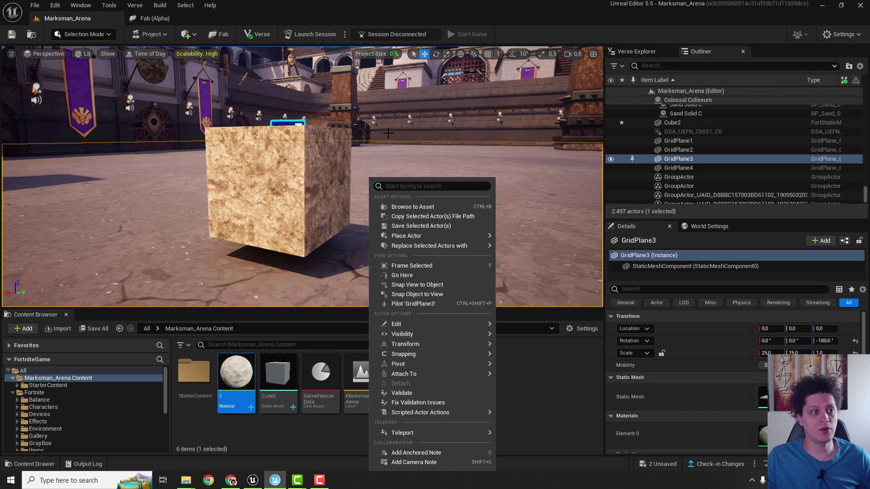
left_click(429, 135)
right_click_drag(429, 135, 455, 305)
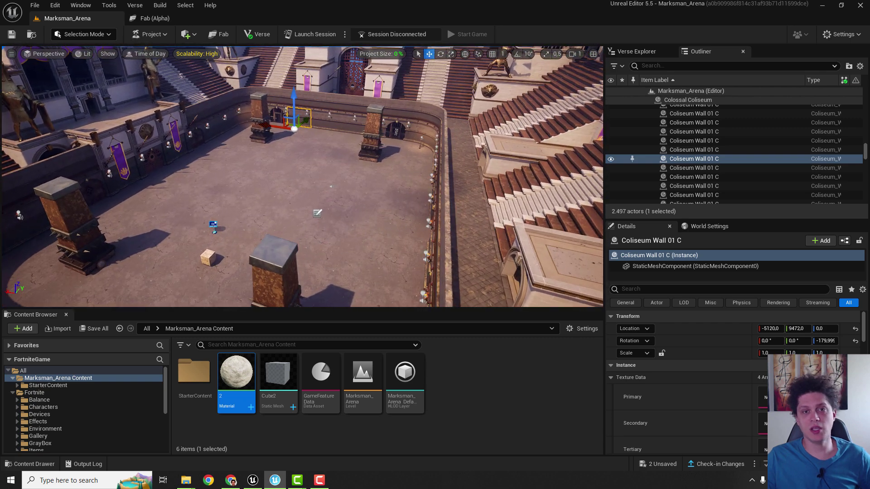
right_click(428, 185)
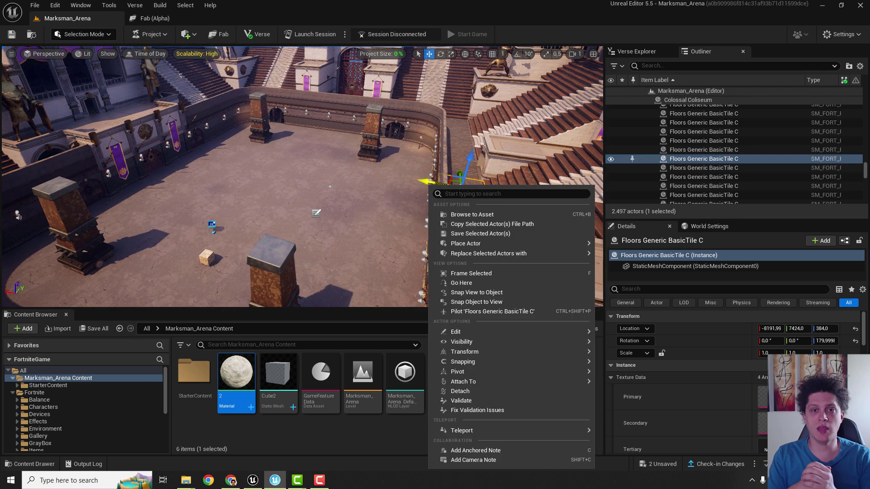